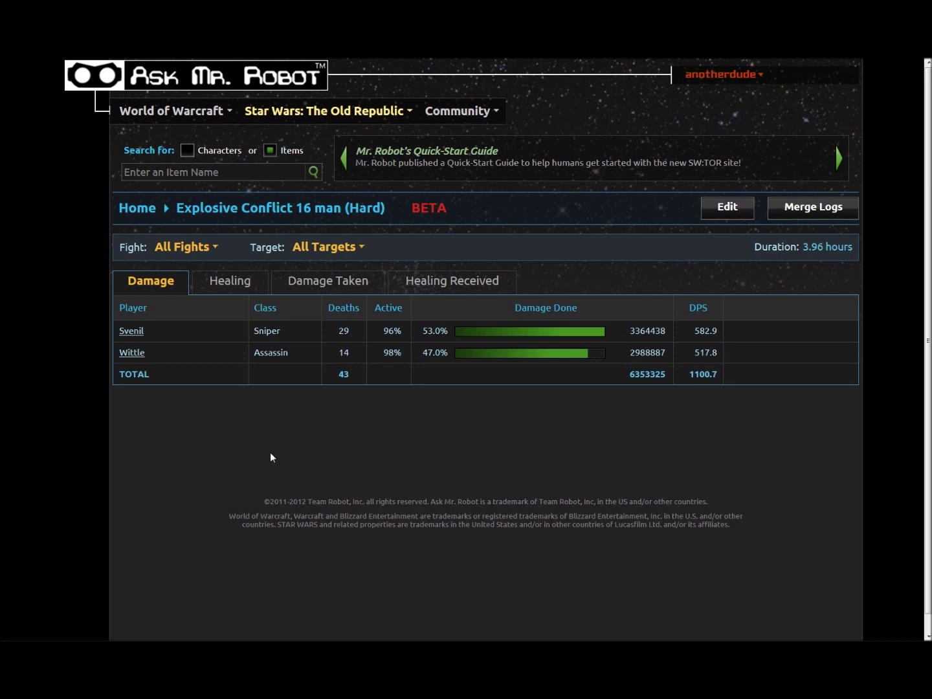
- Start a new combat log upload and choose the log file from C:\Team Robot\SWTOR\combat logs\ThreeLogs
click(138, 211)
click(301, 251)
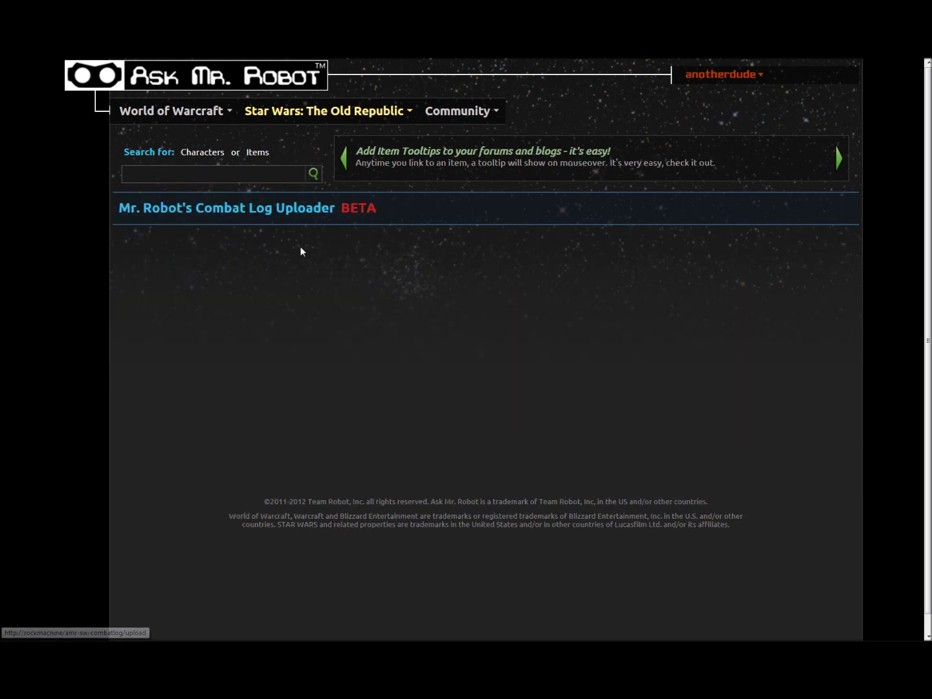
click(342, 354)
click(162, 83)
text(C:\Team Robot\SWTOR\combat logs\ThreeLogs)
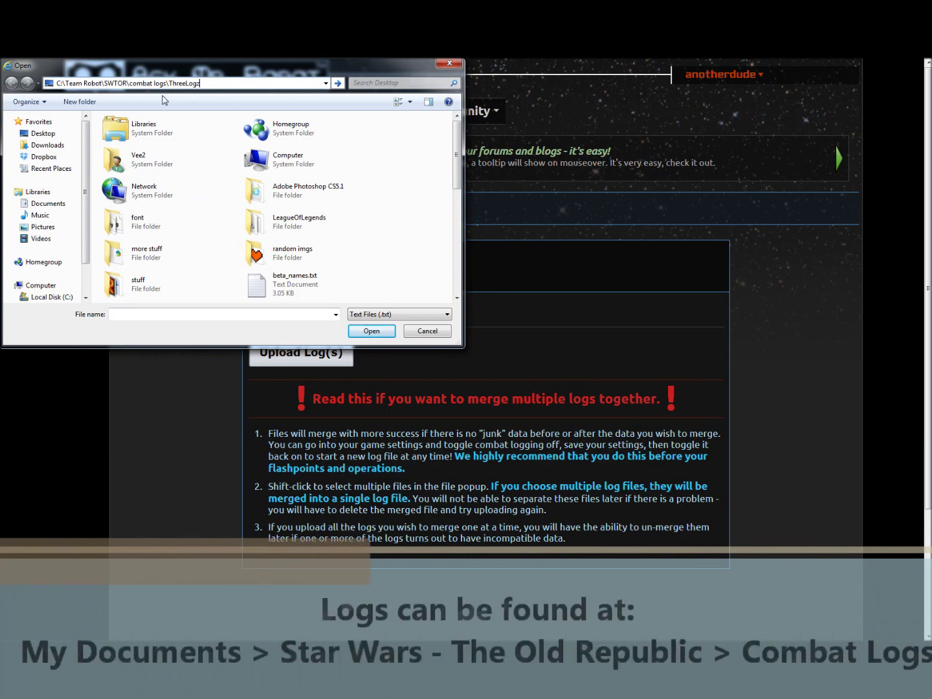
key(Return)
click(172, 146)
click(361, 332)
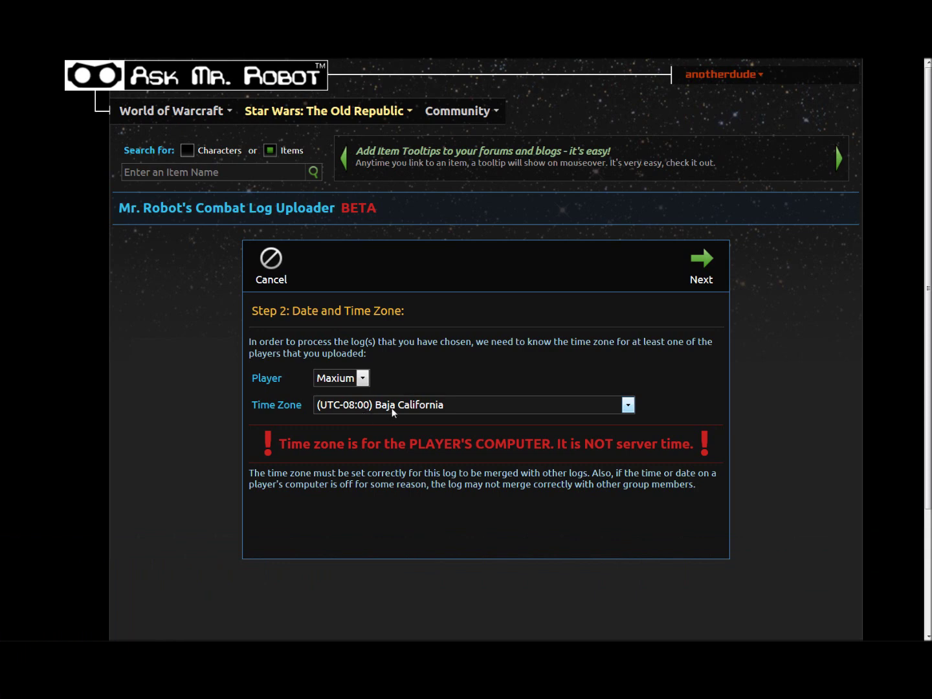
- Submit the (UTC-08:00) Baja California time zone and the Hard 16-man Explosive Conflict details, and merge the upload with the related log
click(692, 276)
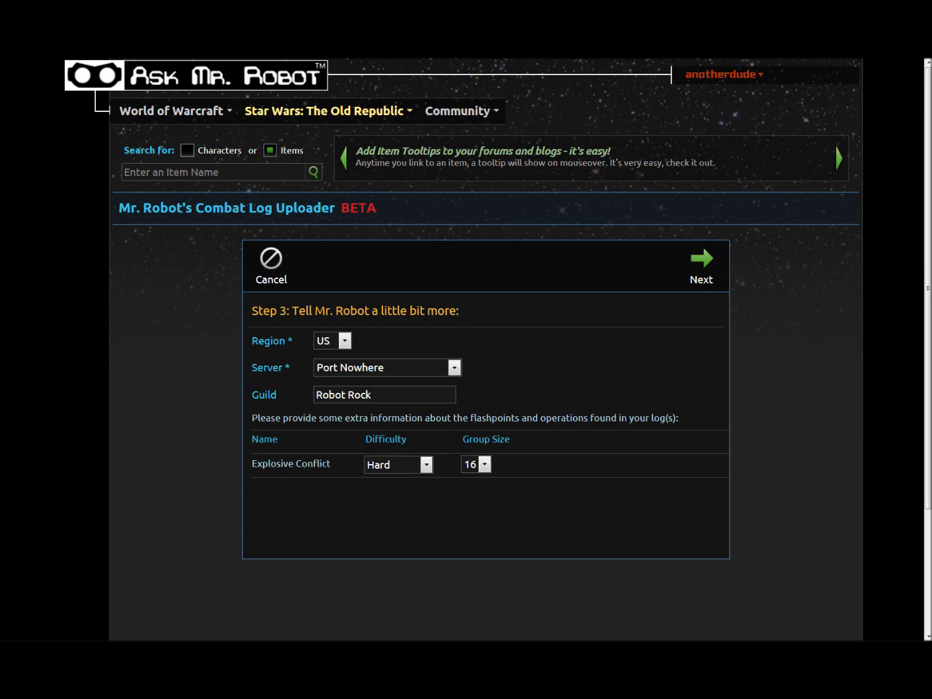
click(702, 262)
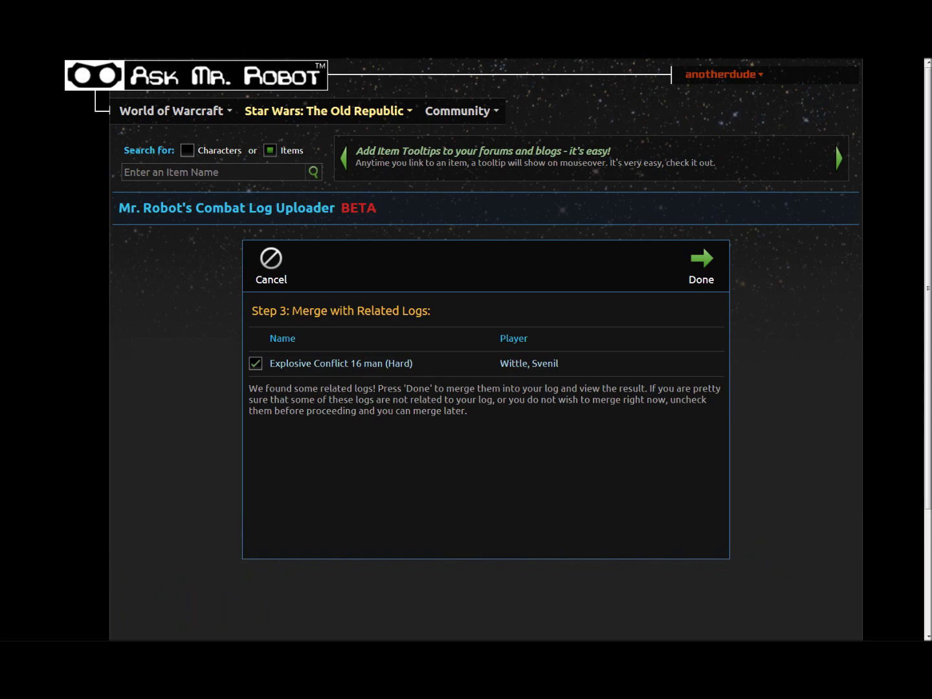
click(702, 260)
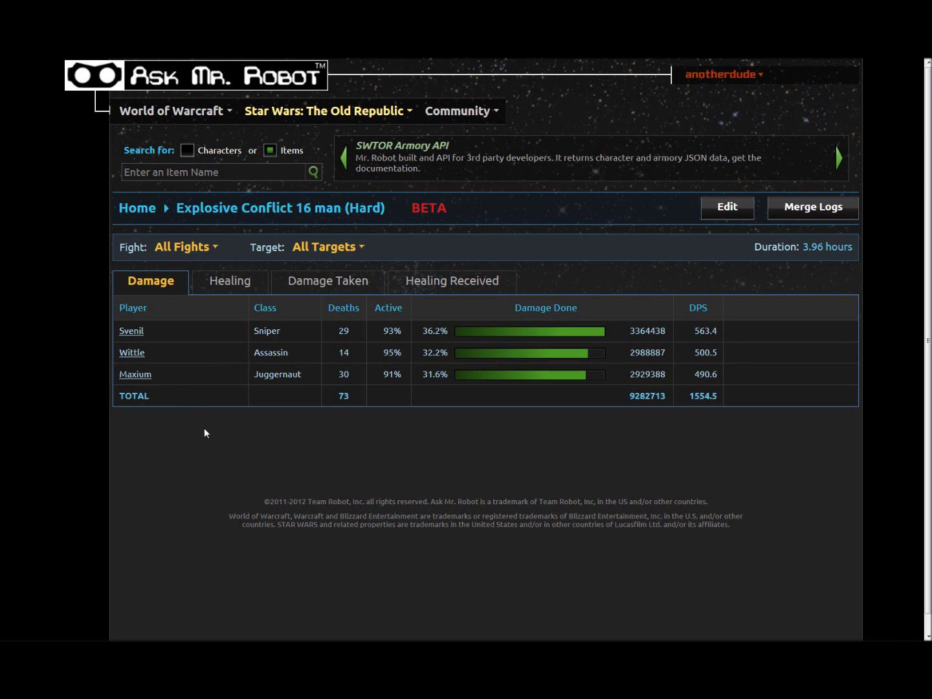
- Review the group's Healing, Damage Taken and Healing Received reports and the fight and source filter choices, ending on Damage
click(210, 282)
click(312, 288)
click(452, 281)
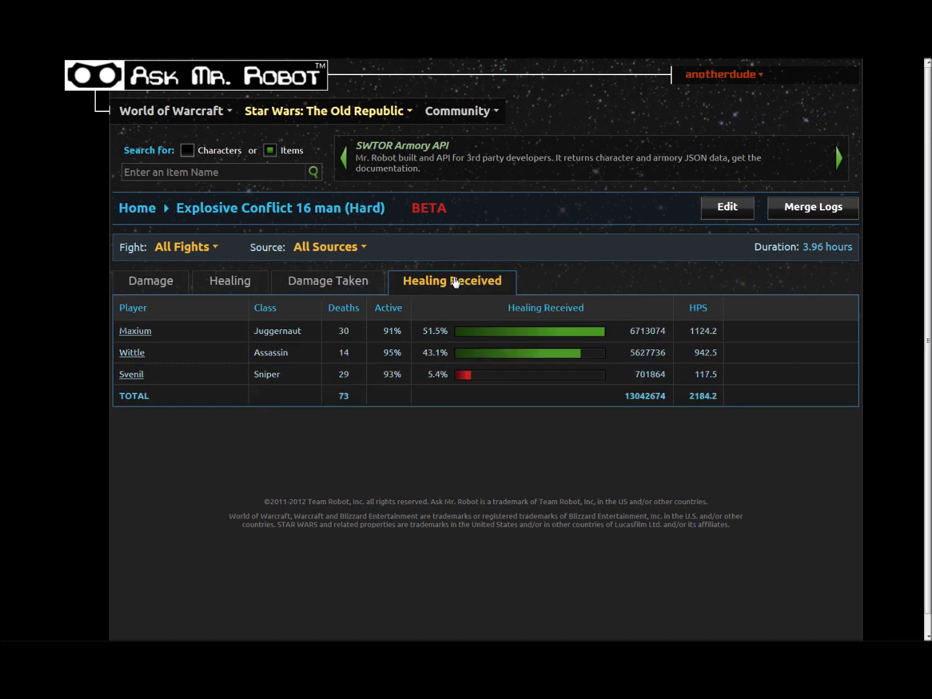
click(174, 248)
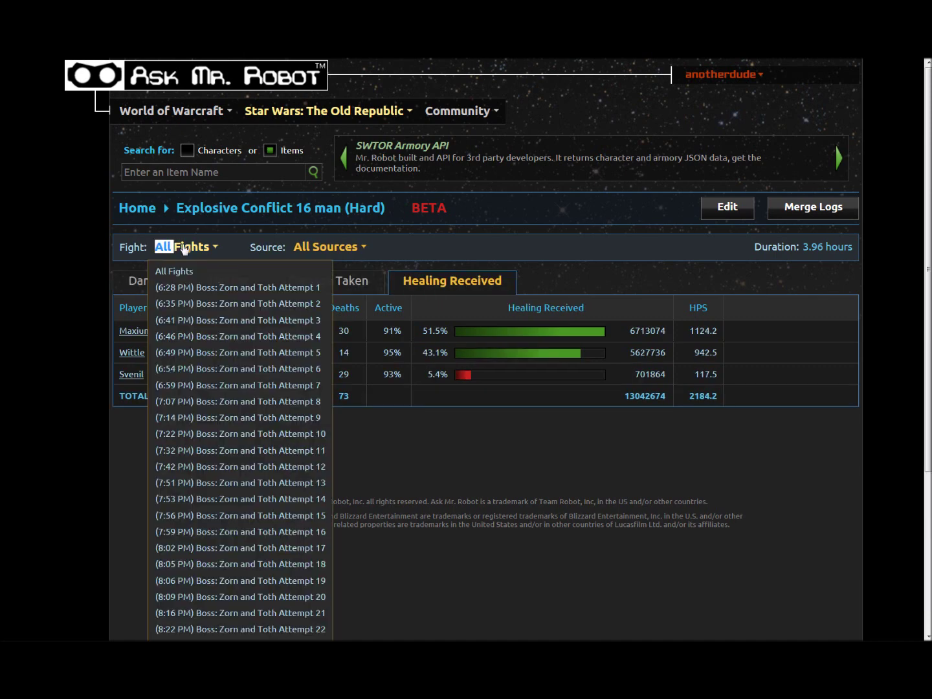
click(329, 247)
click(322, 267)
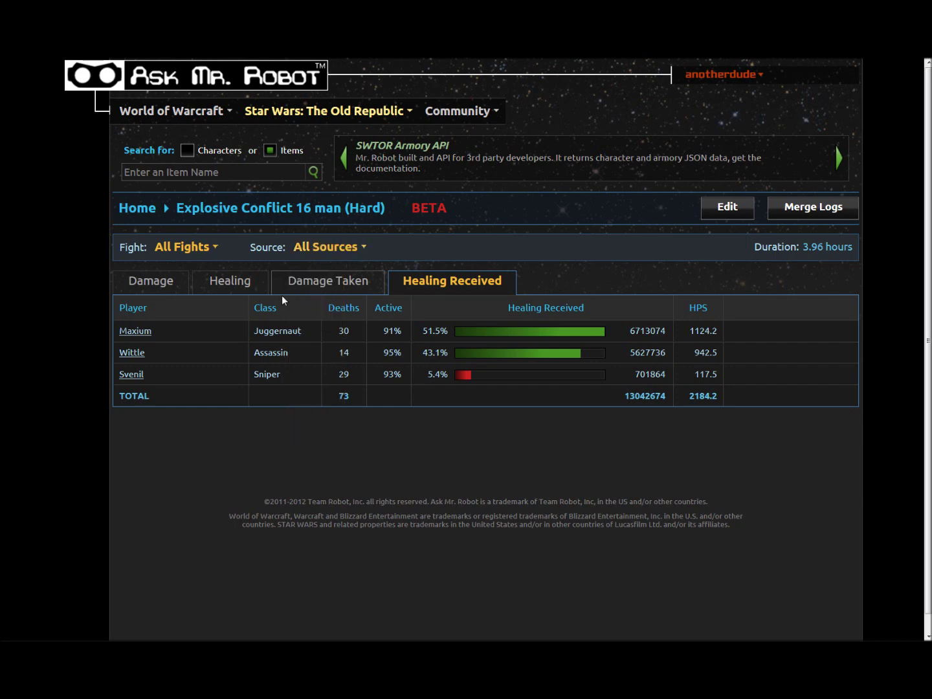
click(150, 288)
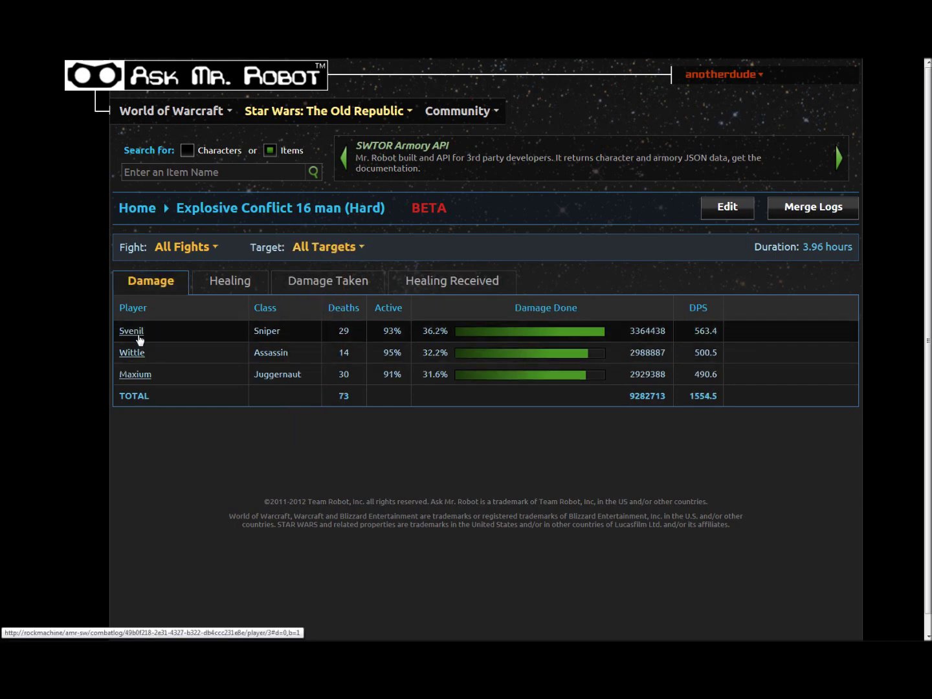
- Open the Juggernaut player's damage report and compare its breakdown by target with the one by ability
click(135, 376)
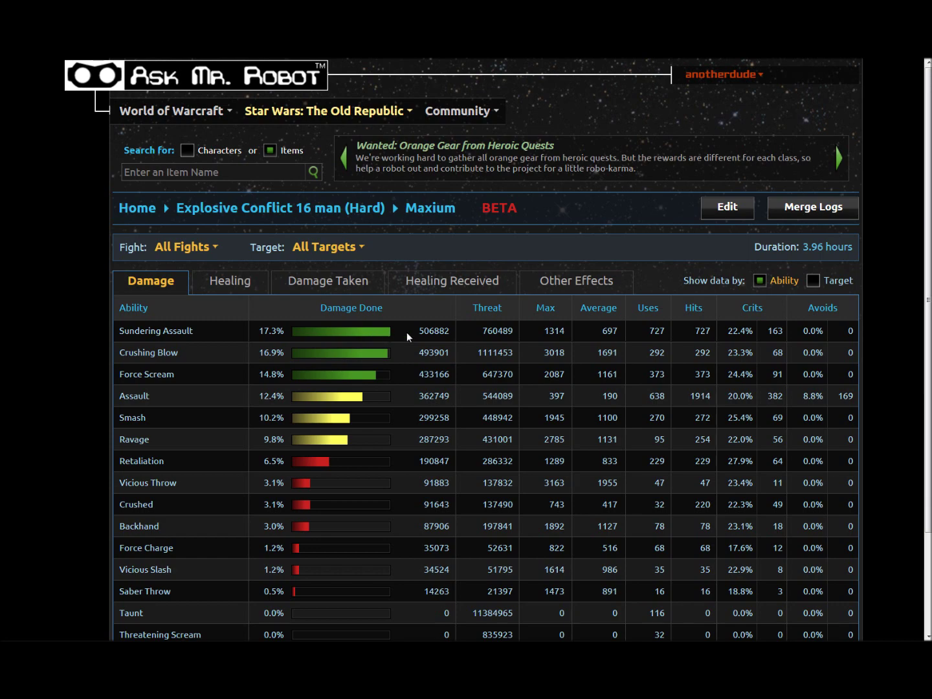
scroll(406, 335, down, 2)
scroll(387, 416, up, 2)
click(813, 280)
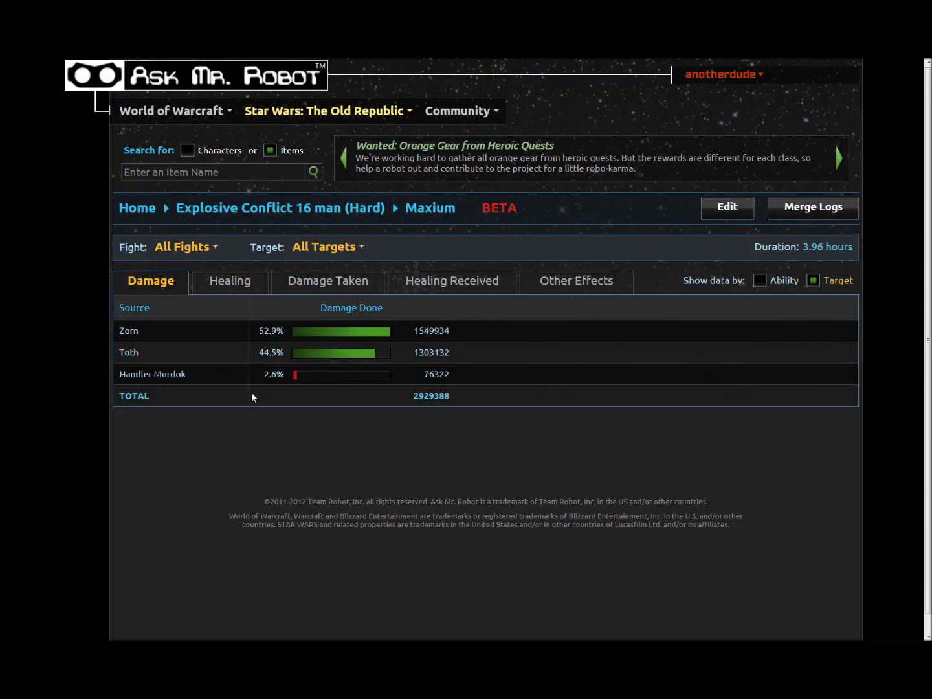
click(759, 280)
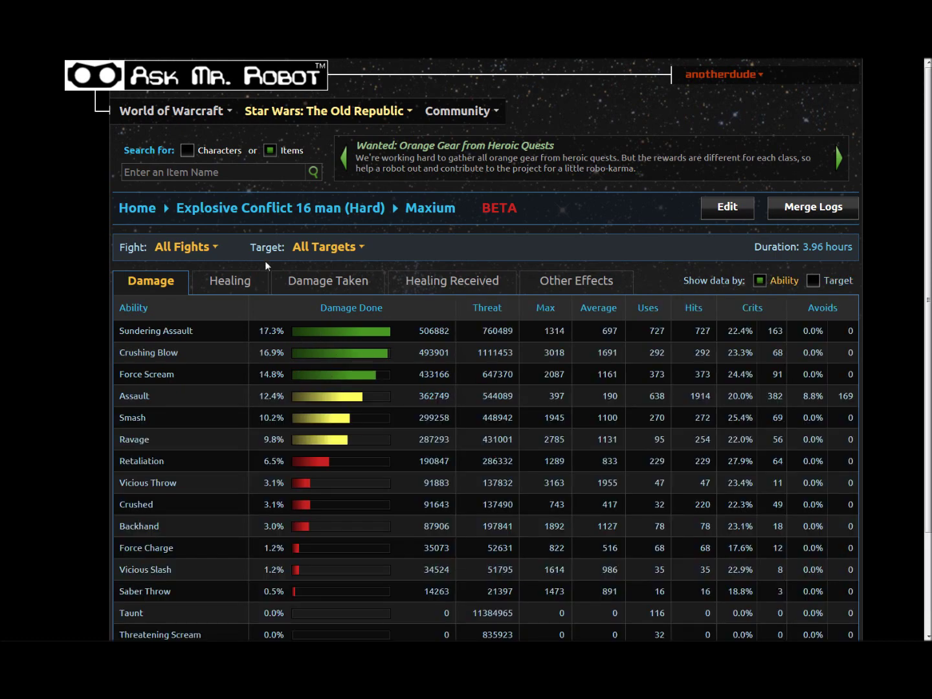
- Filter the player's report to the (6:46 PM) Boss: Zorn and Toth Attempt 4 fight and view the healing done
click(185, 252)
click(189, 336)
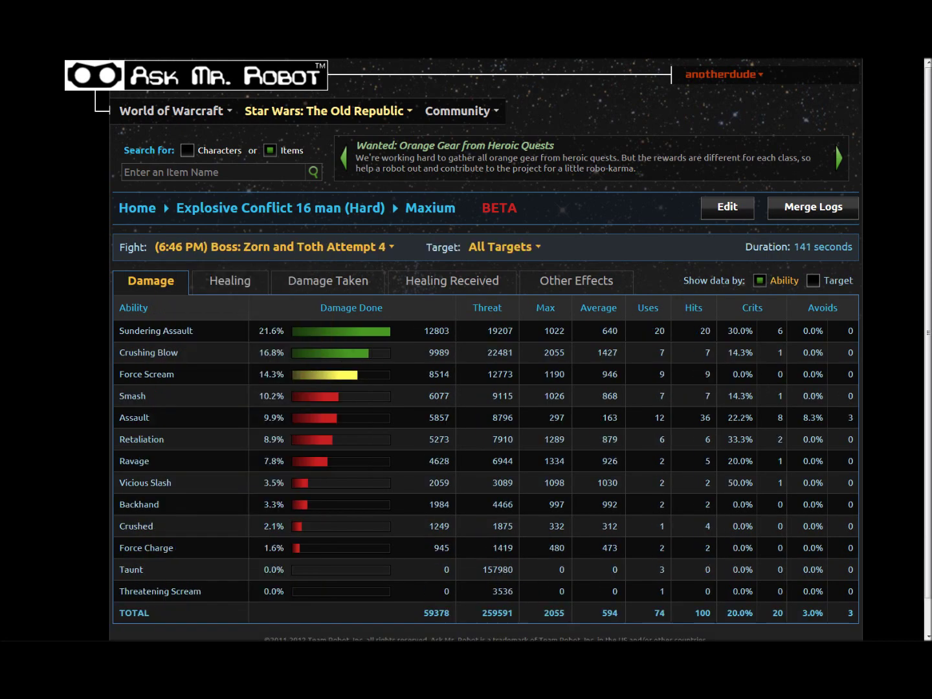
click(239, 252)
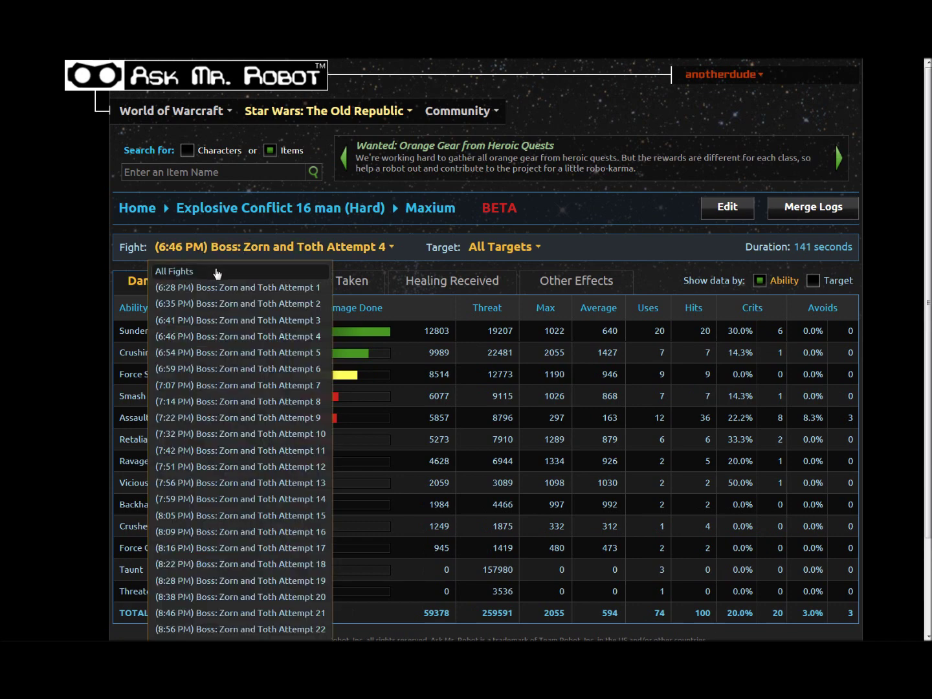
click(253, 344)
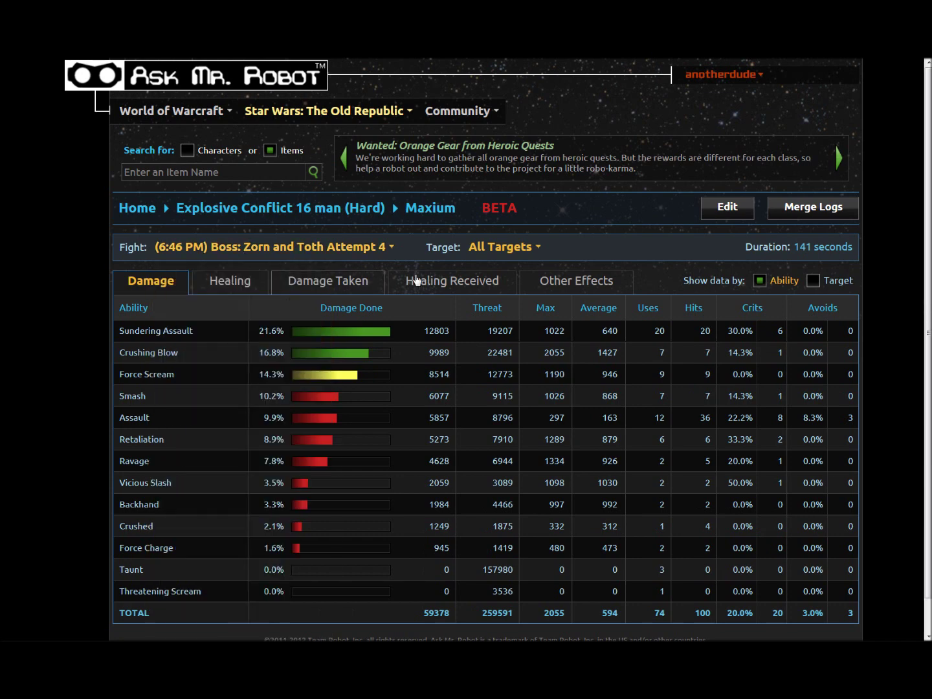
click(220, 289)
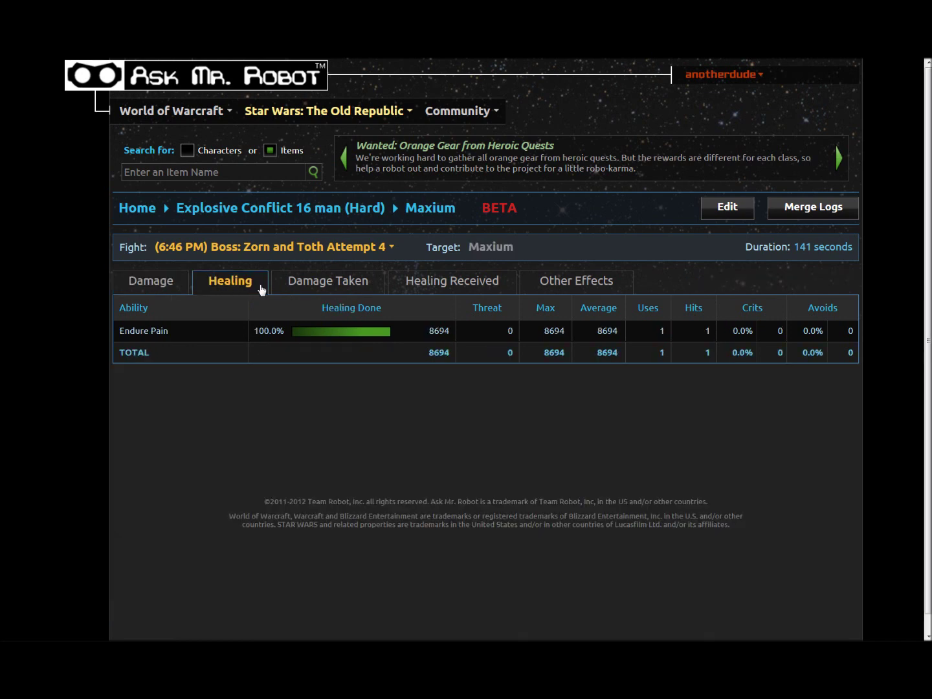
- Examine the player's damage taken by ability, filtering the source between Toth and Zorn before restoring All Sources
click(304, 288)
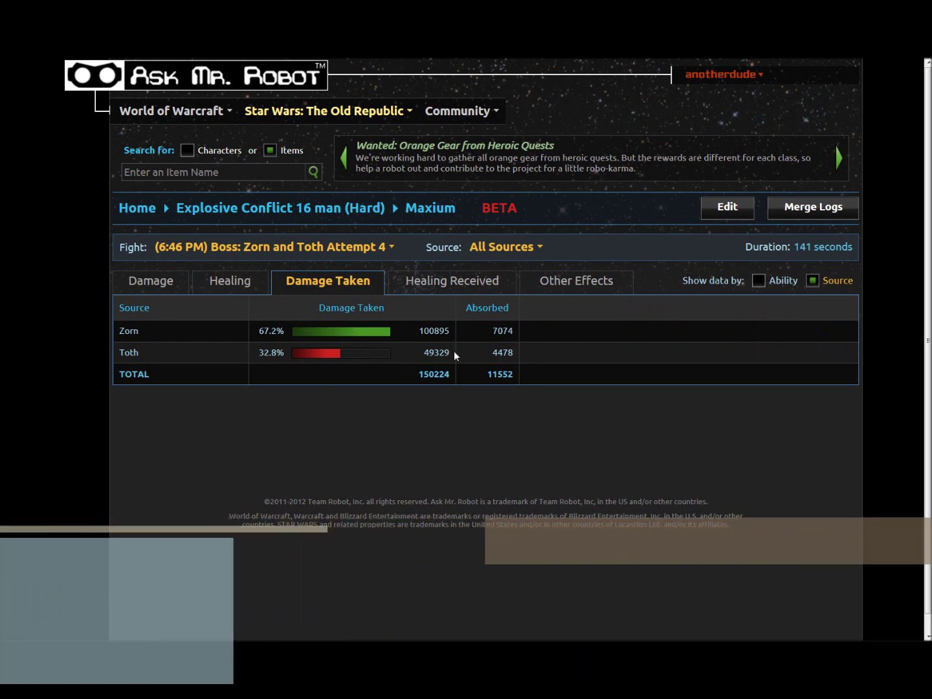
click(759, 281)
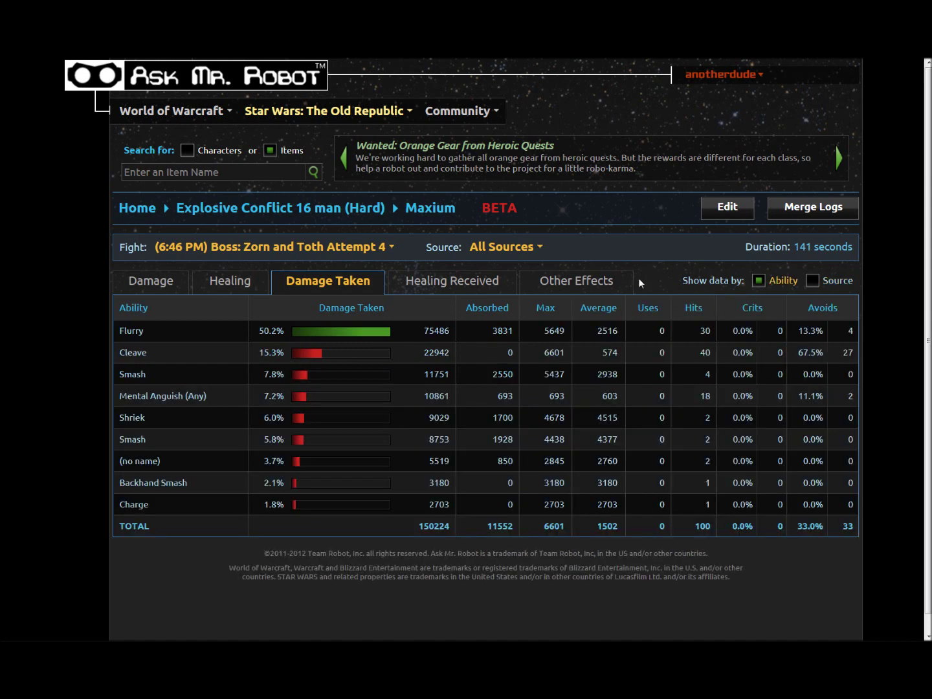
click(510, 249)
click(492, 287)
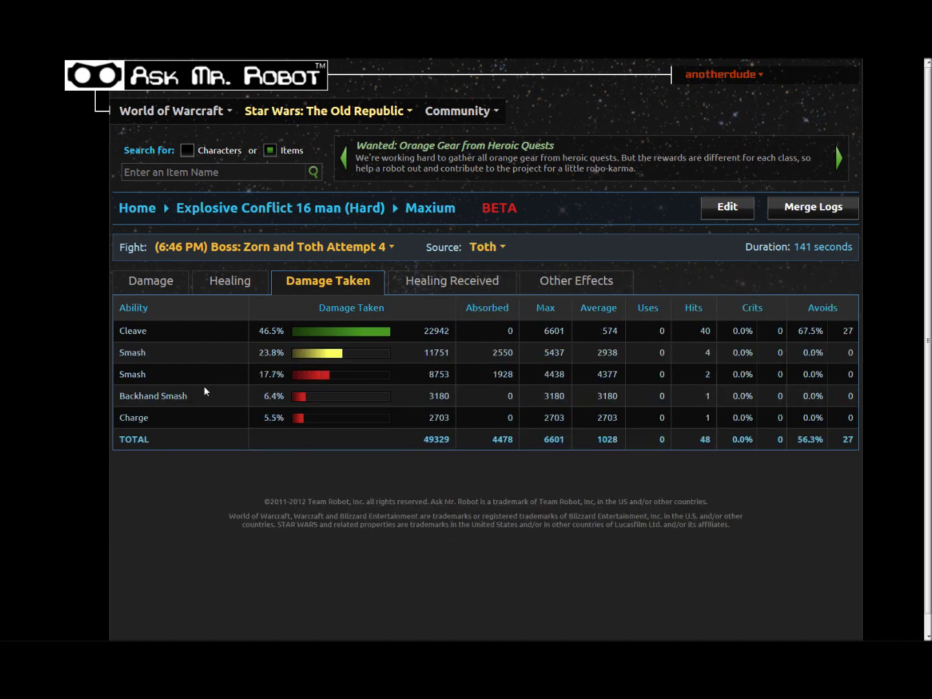
click(484, 247)
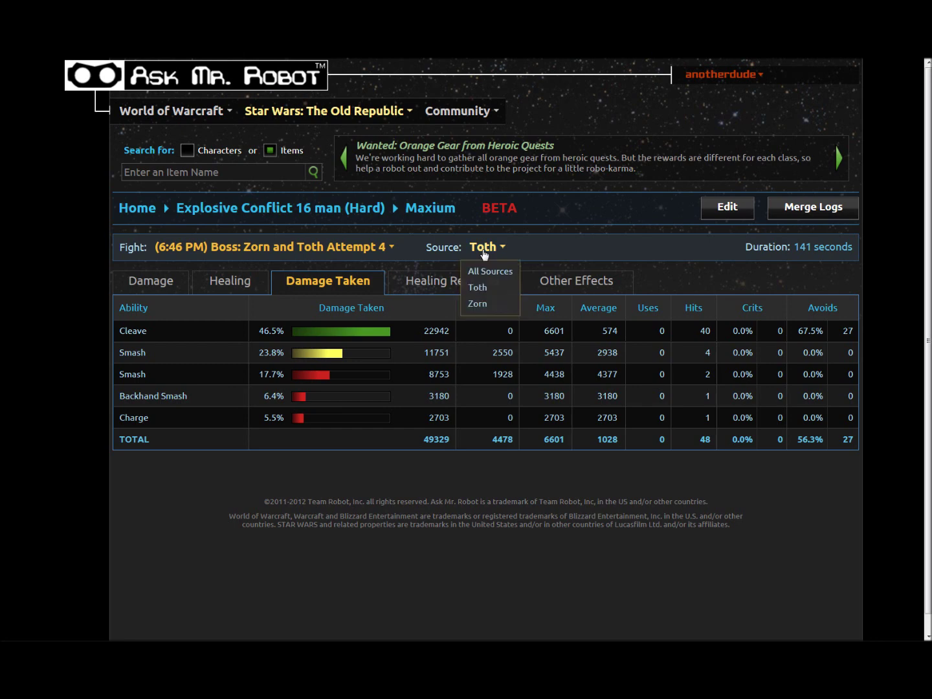
click(491, 305)
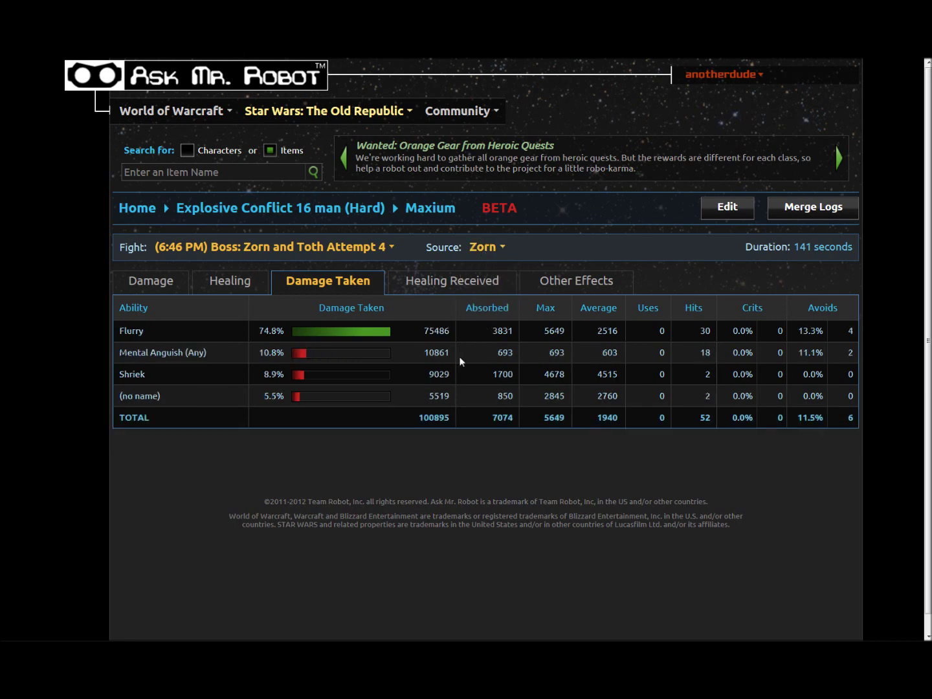
click(481, 246)
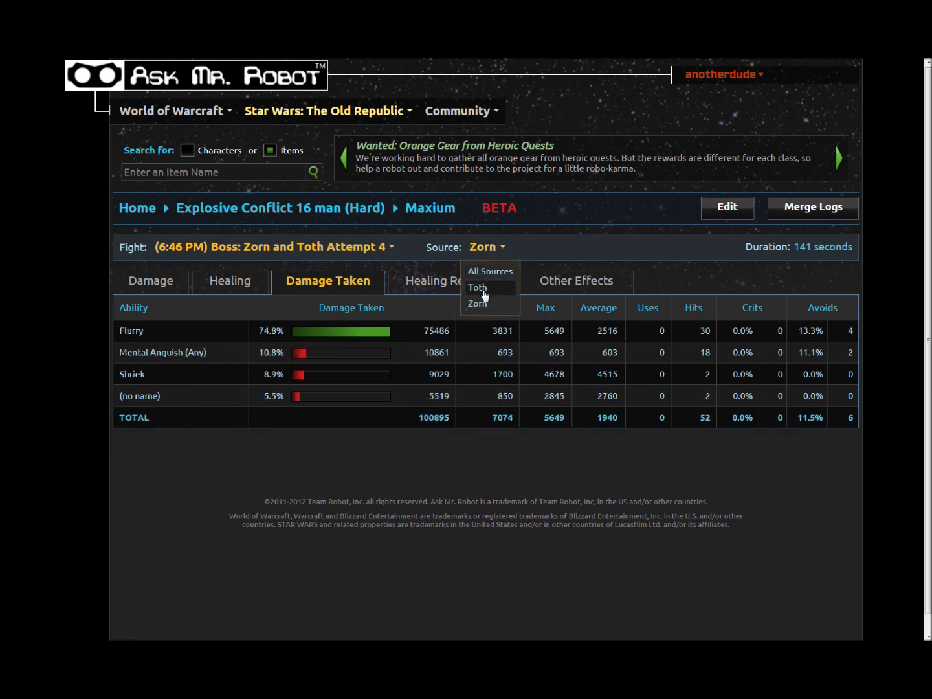
click(487, 287)
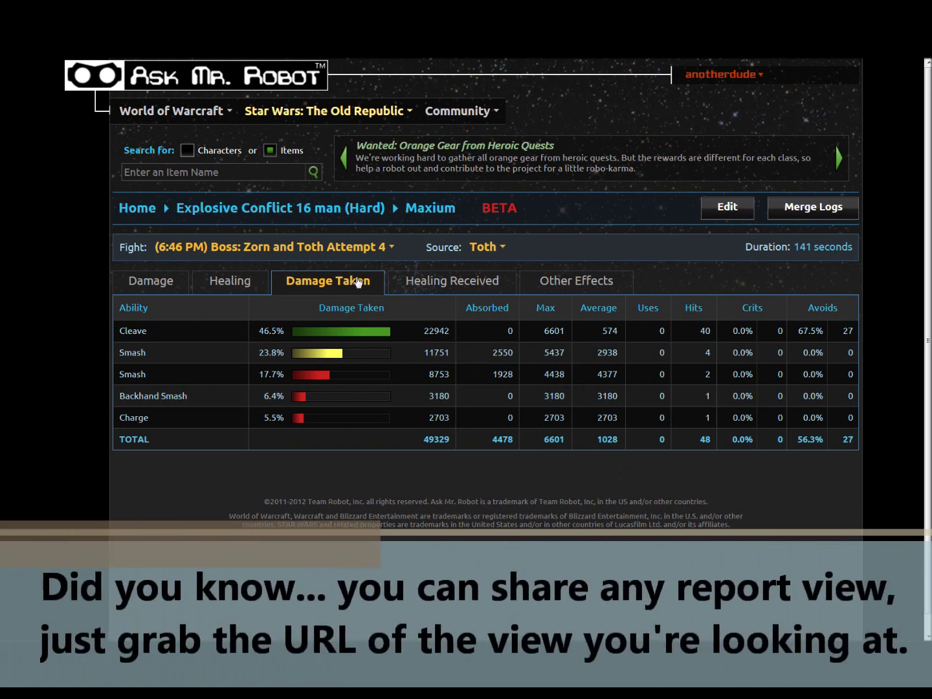
click(479, 249)
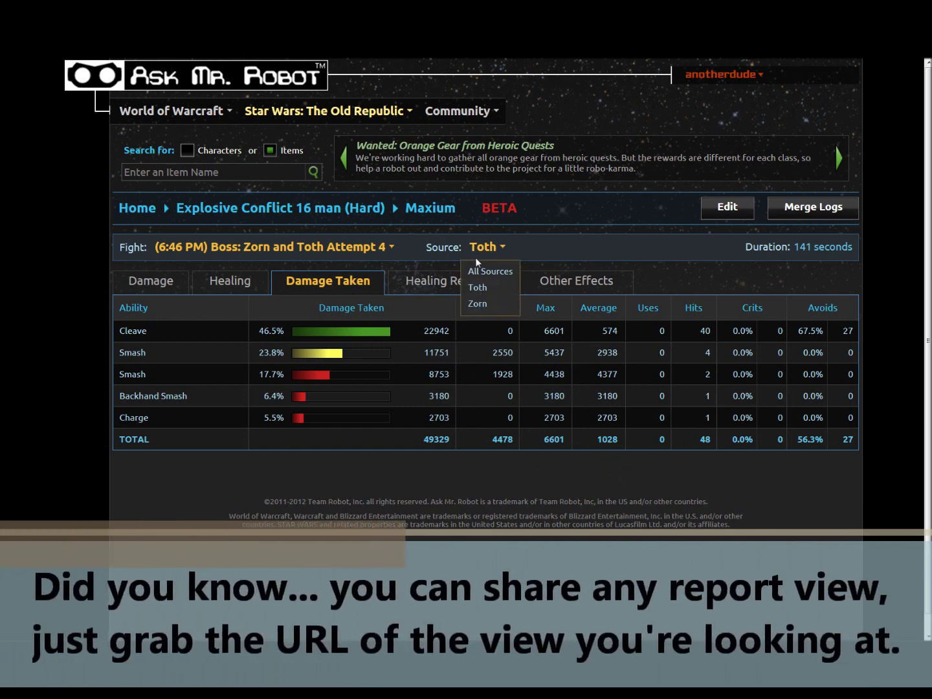
click(476, 269)
- Examine the healing received by ability, filtering to the healer listed last among the sources before restoring All Sources
click(458, 282)
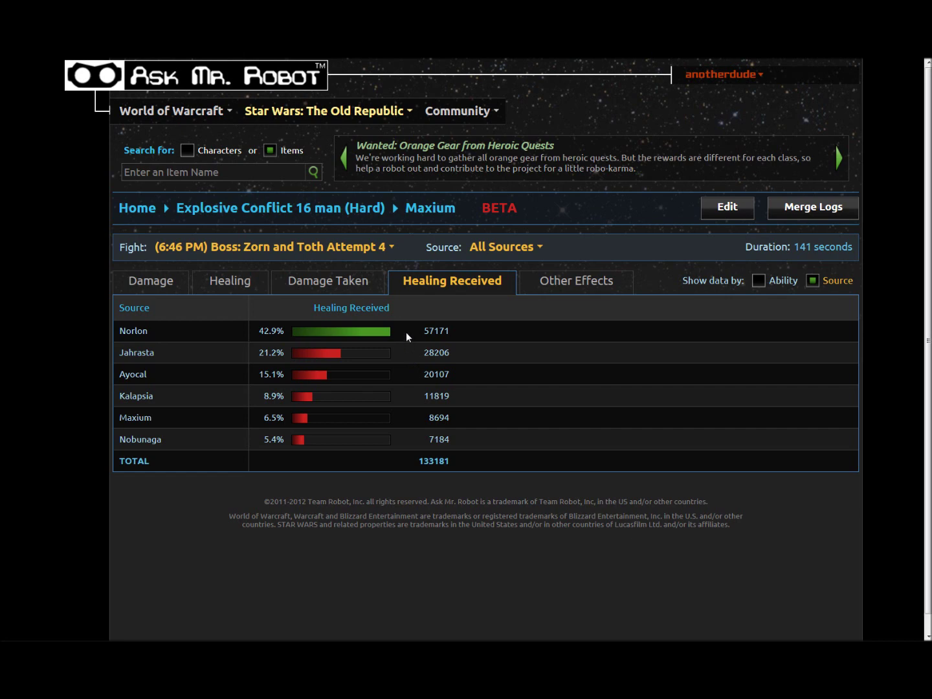
click(758, 282)
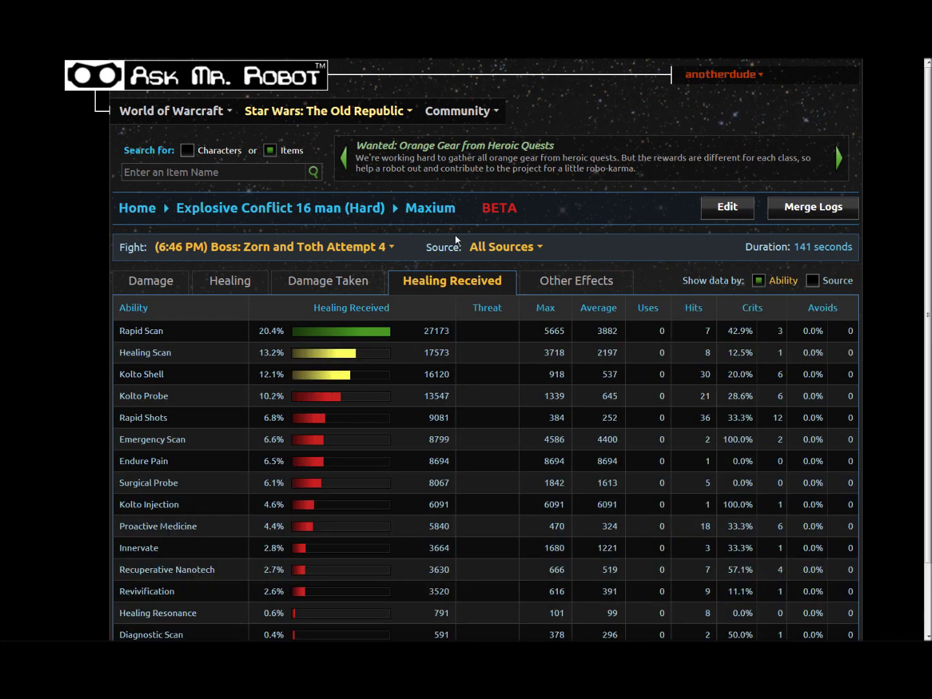
click(502, 247)
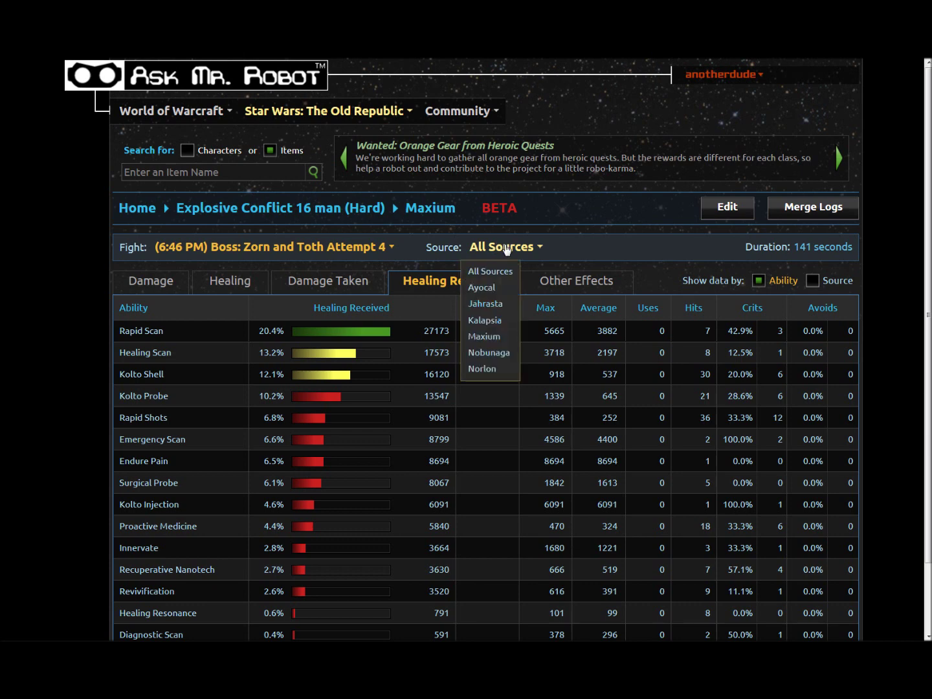
click(485, 369)
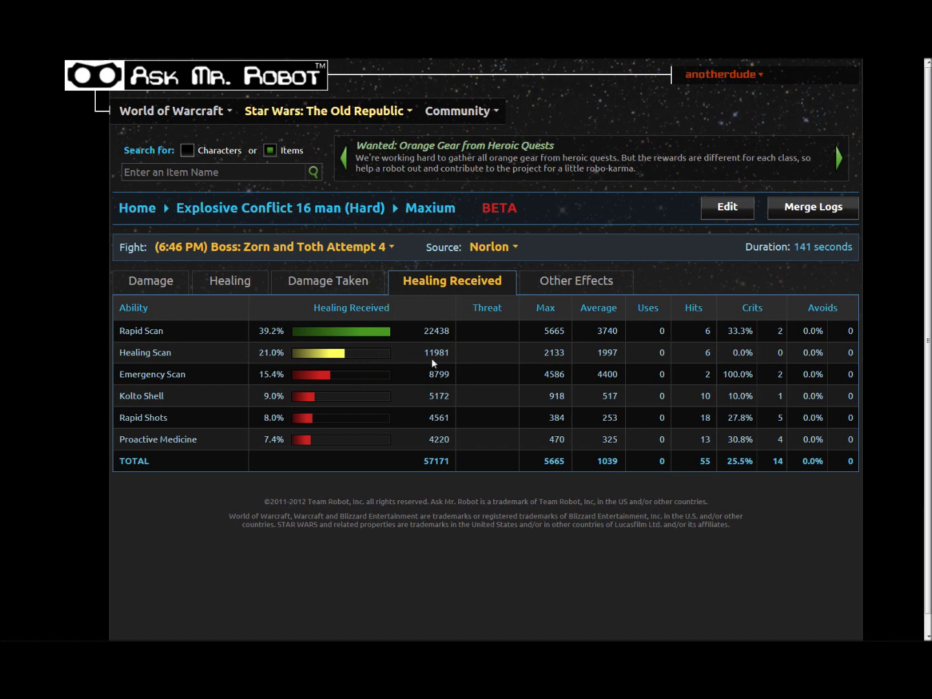
click(490, 247)
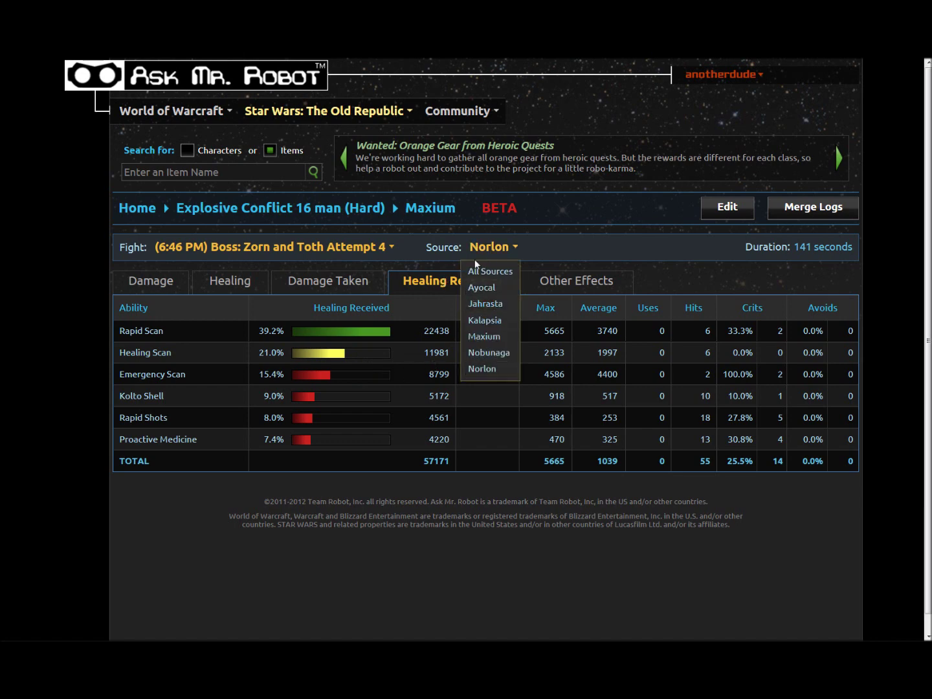
click(489, 271)
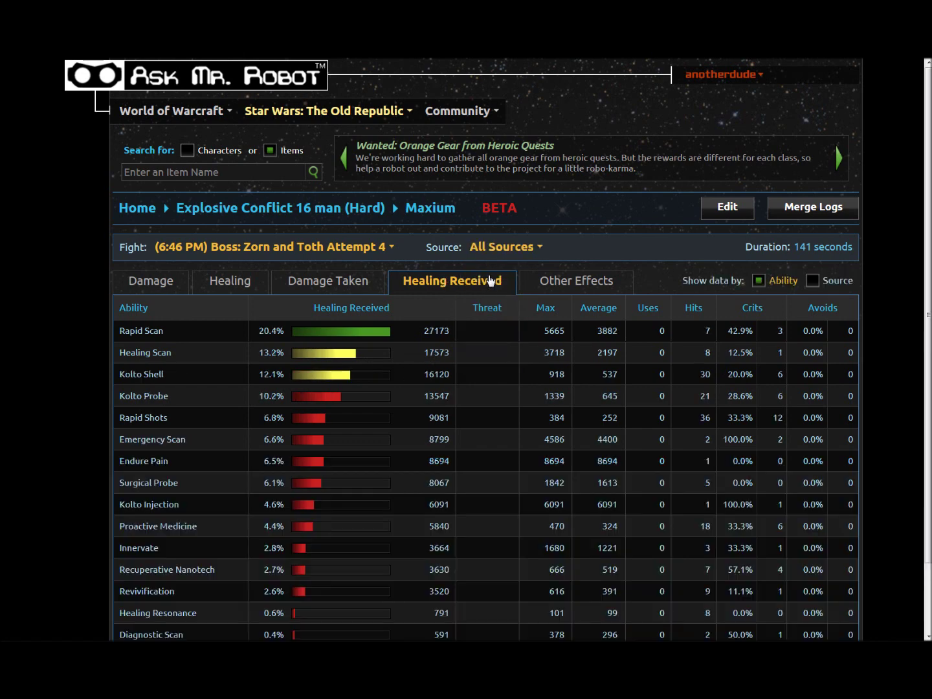
- View the player's Other Effects and Damage reports, and return through the group report to the combat log list
click(581, 286)
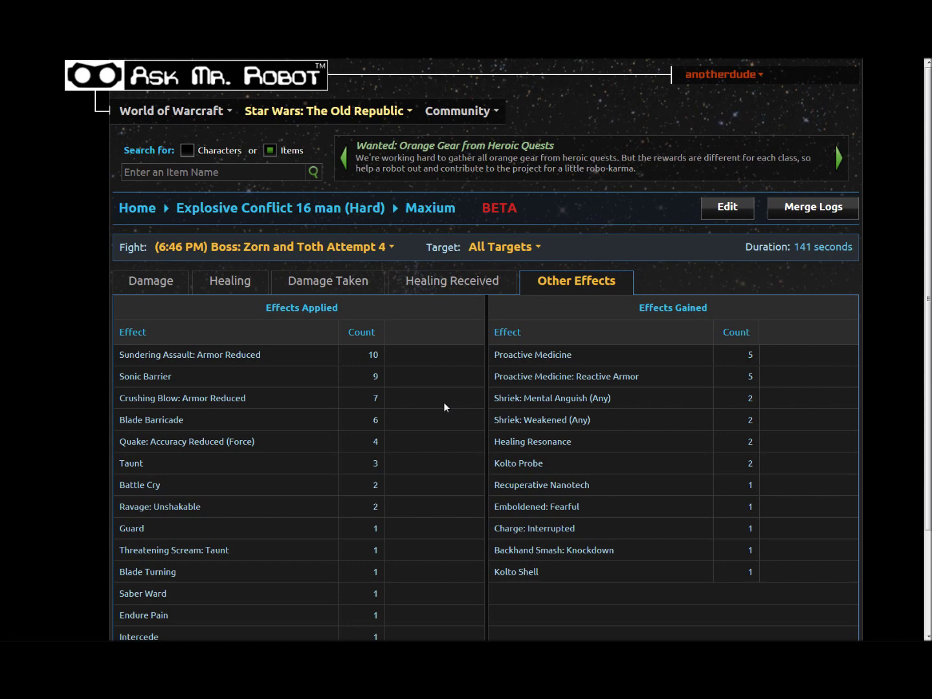
click(151, 290)
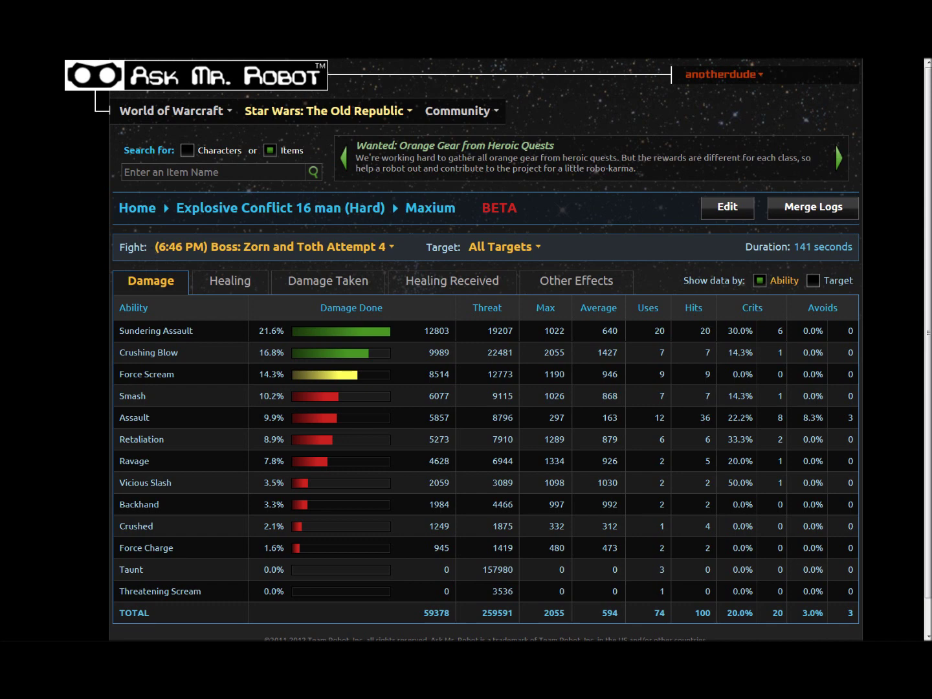
click(258, 210)
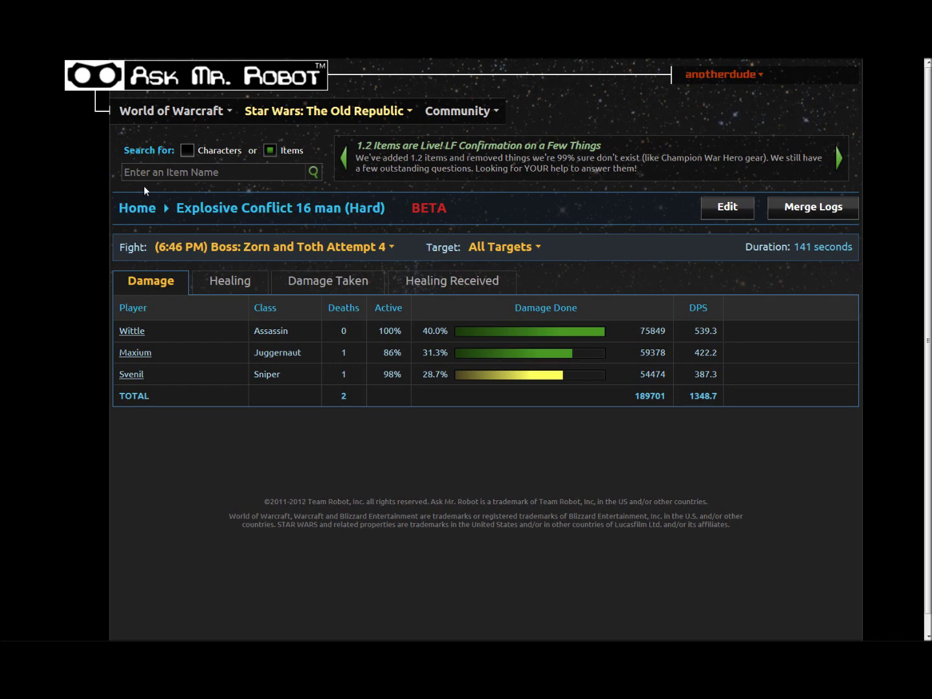
click(137, 208)
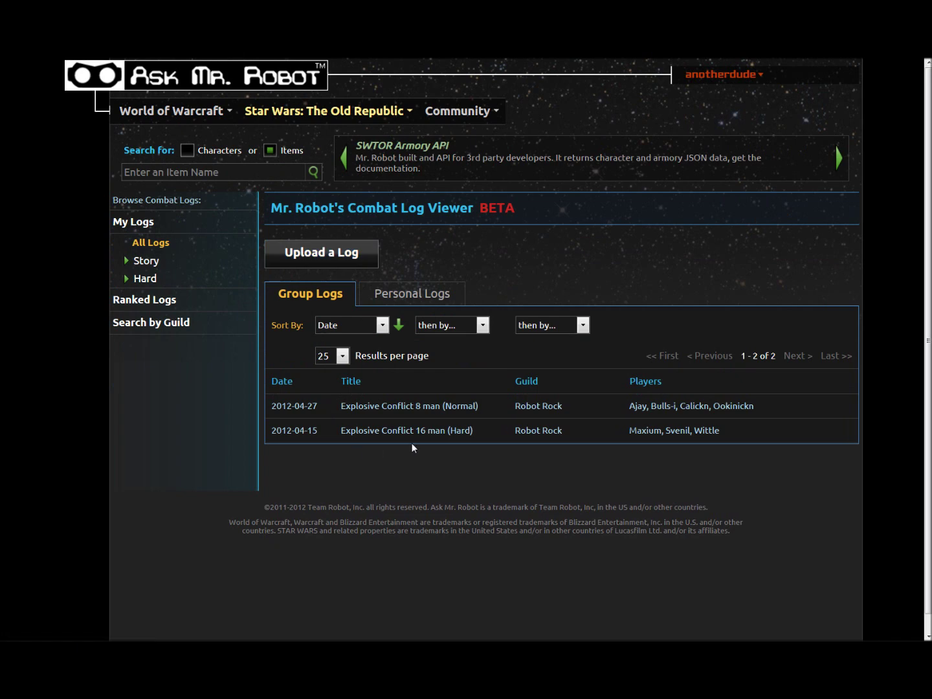
- View the personal logs, return to the group logs, and browse the Story and Hard categories under My Logs
click(386, 295)
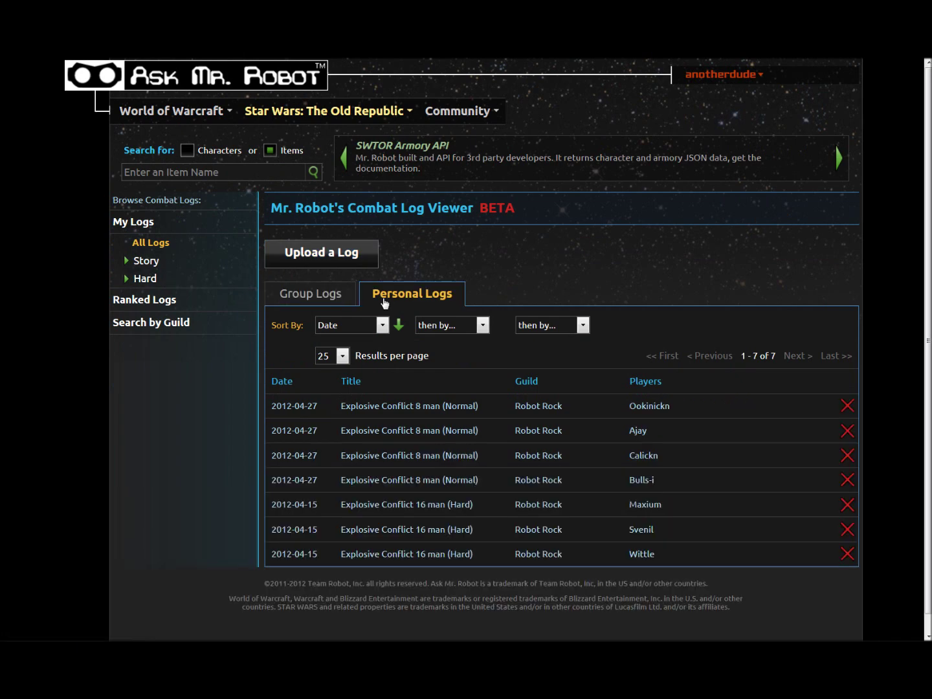
click(334, 297)
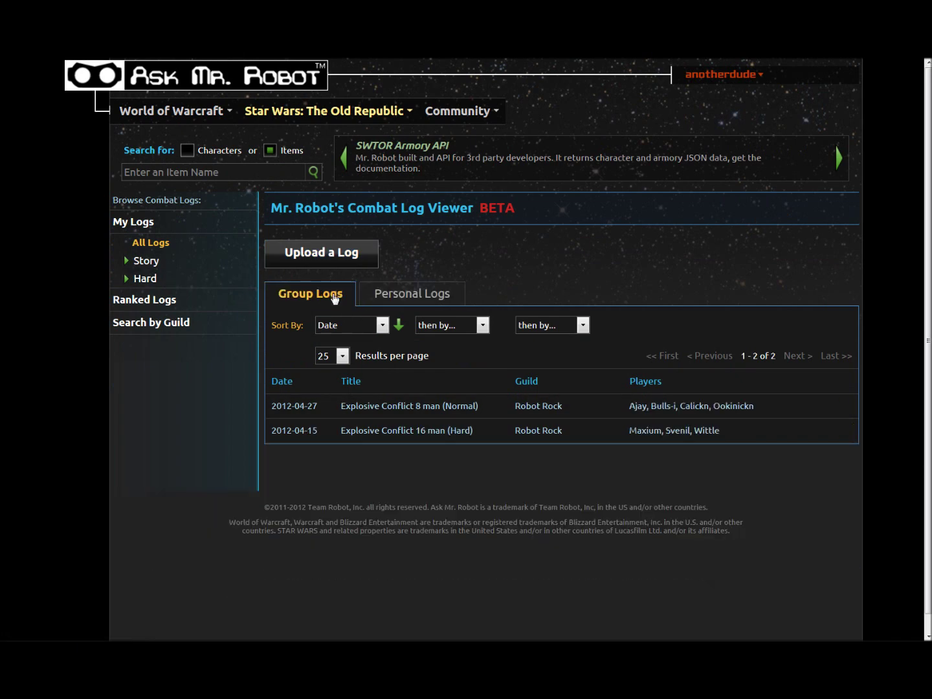
click(157, 263)
click(144, 296)
click(139, 261)
click(156, 295)
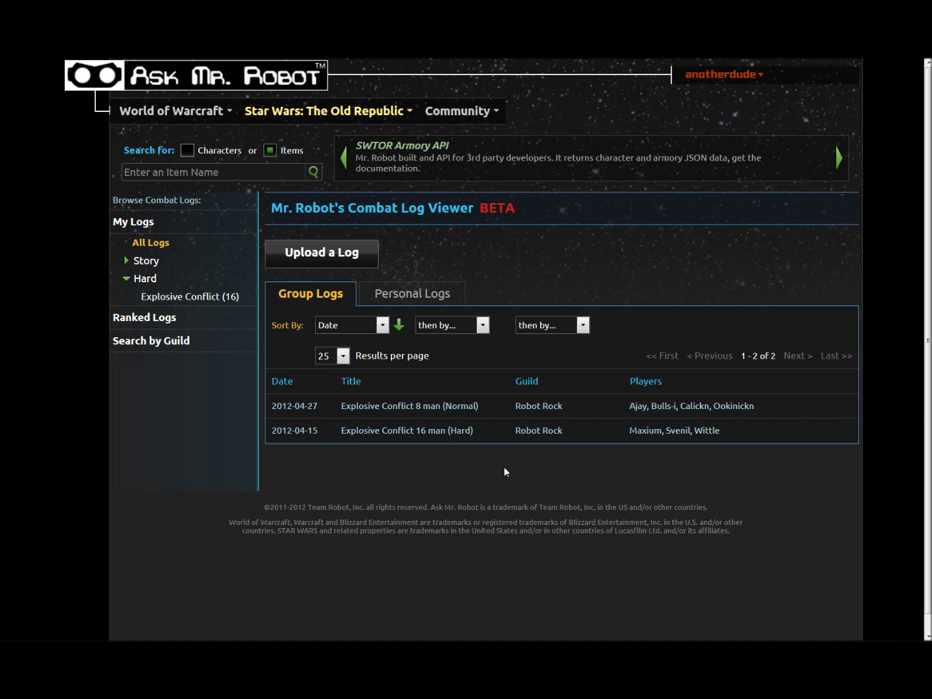
- Open the last-listed personal Explosive Conflict 16 man (Hard) log and view its editable log properties without saving
click(415, 296)
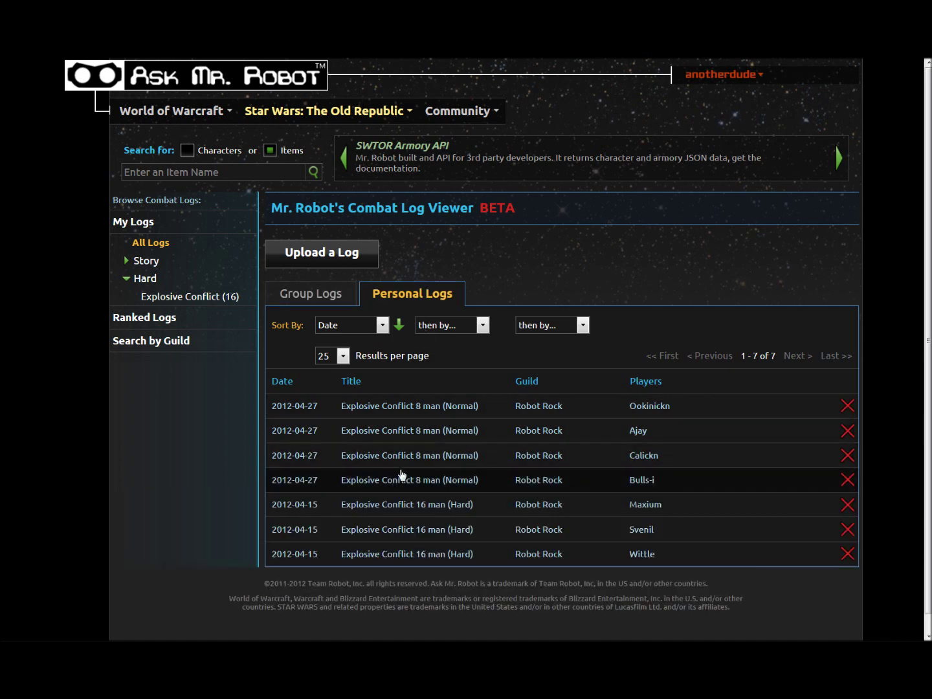
click(407, 555)
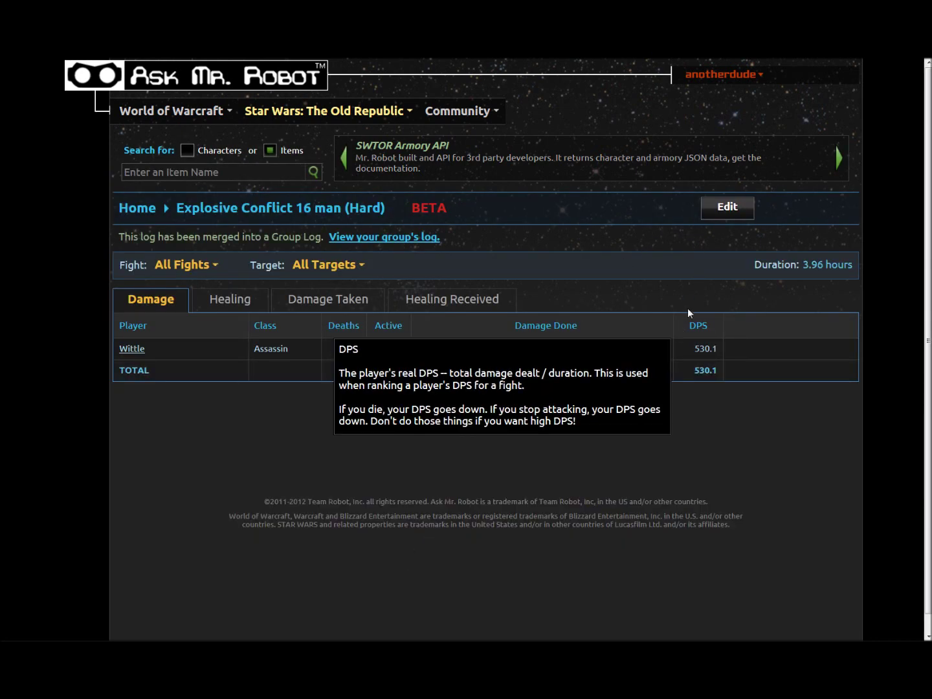
click(723, 212)
click(376, 406)
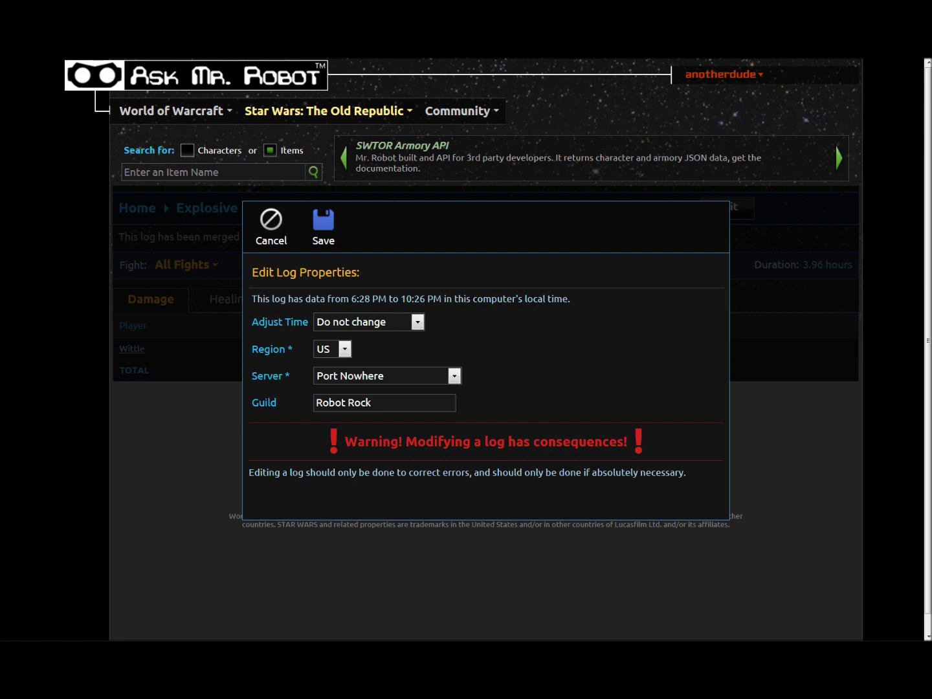
click(272, 226)
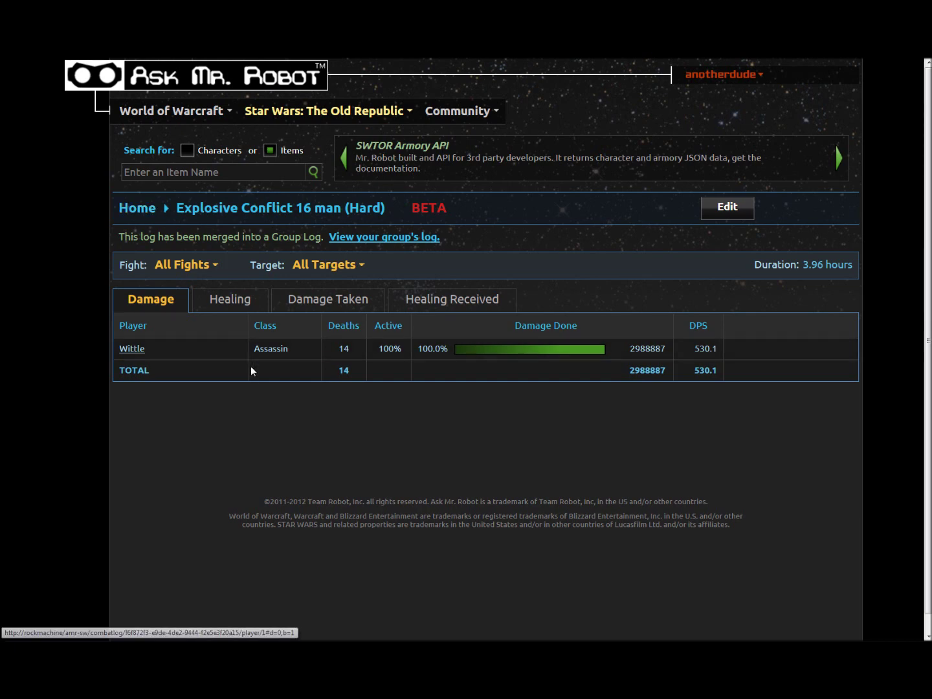
- View the damage taken in the personal log and return to the combat log list
click(309, 300)
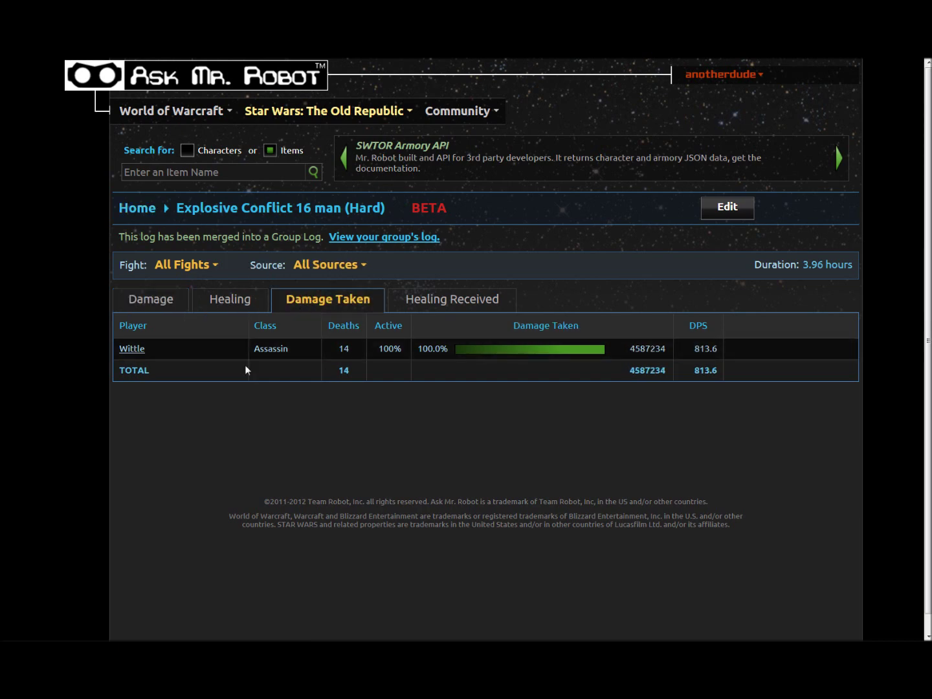
click(187, 67)
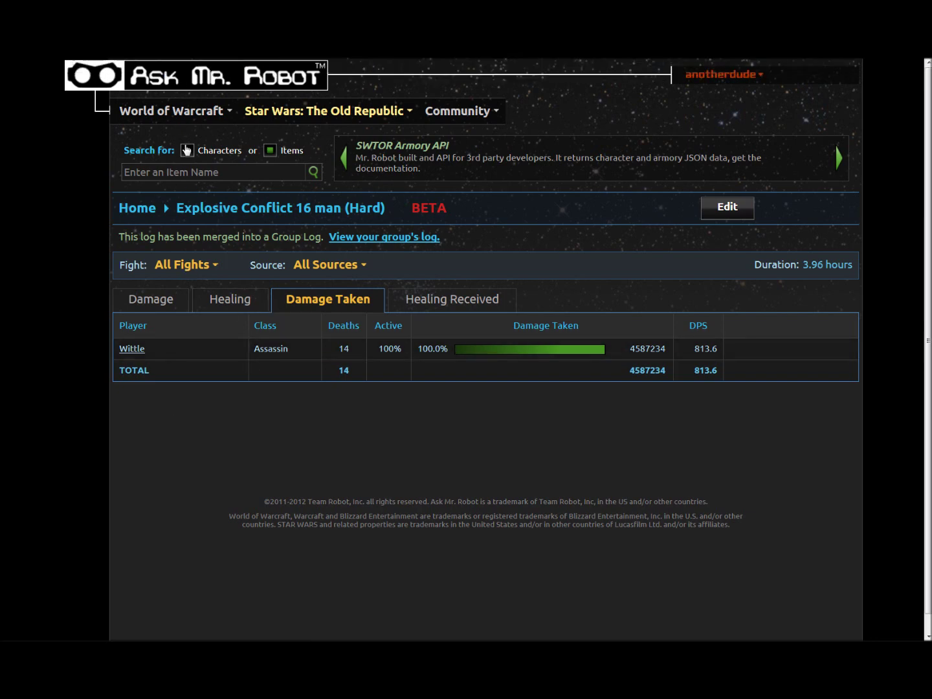
click(143, 211)
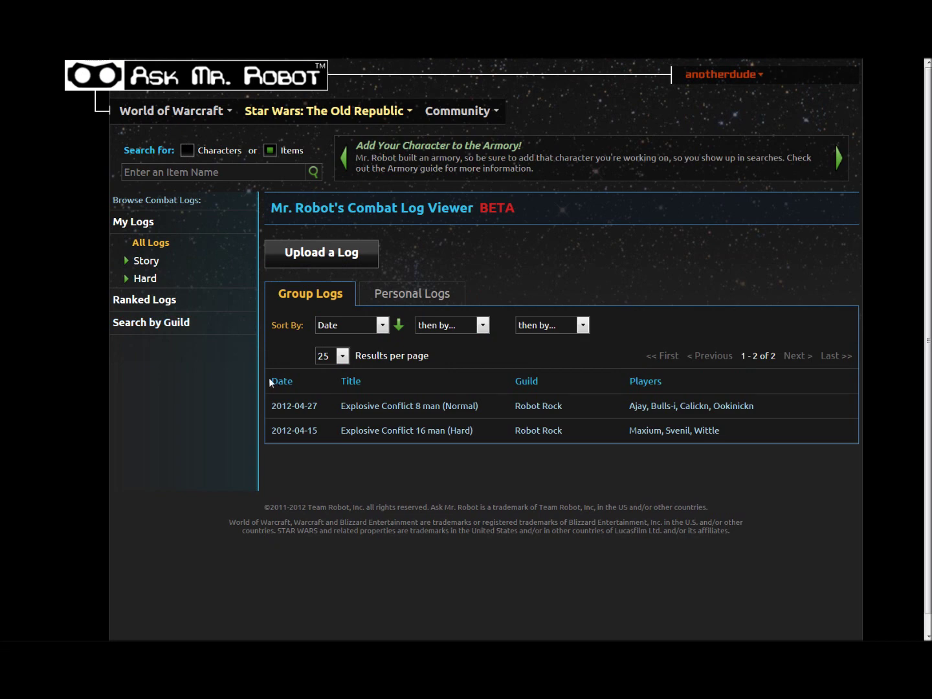
- Search for the guild Robot Rock on the US server Port Nowhere and view its personal logs before returning to the group logs
click(173, 324)
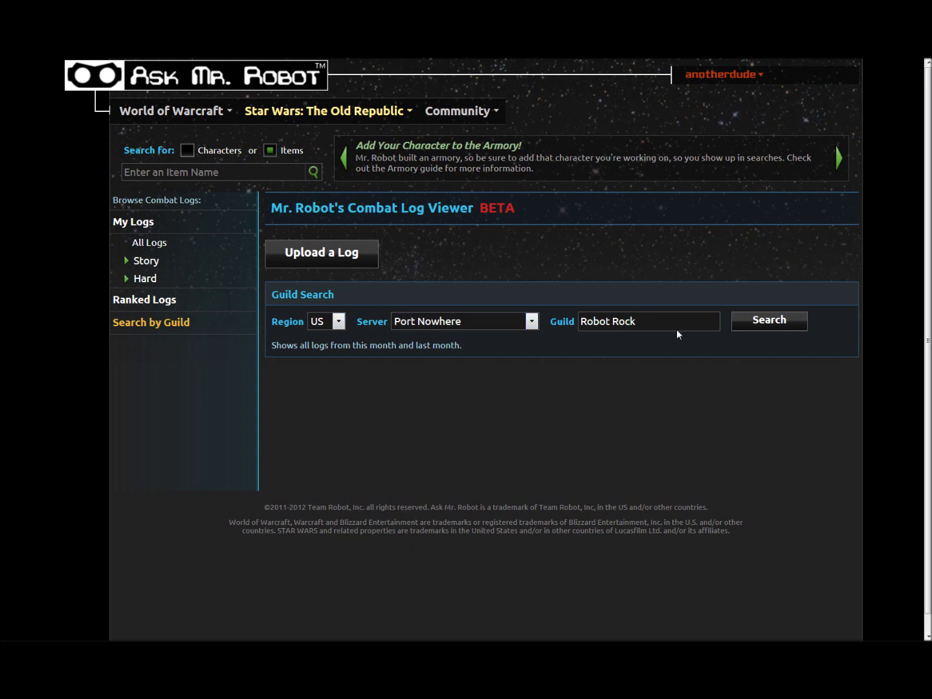
click(742, 324)
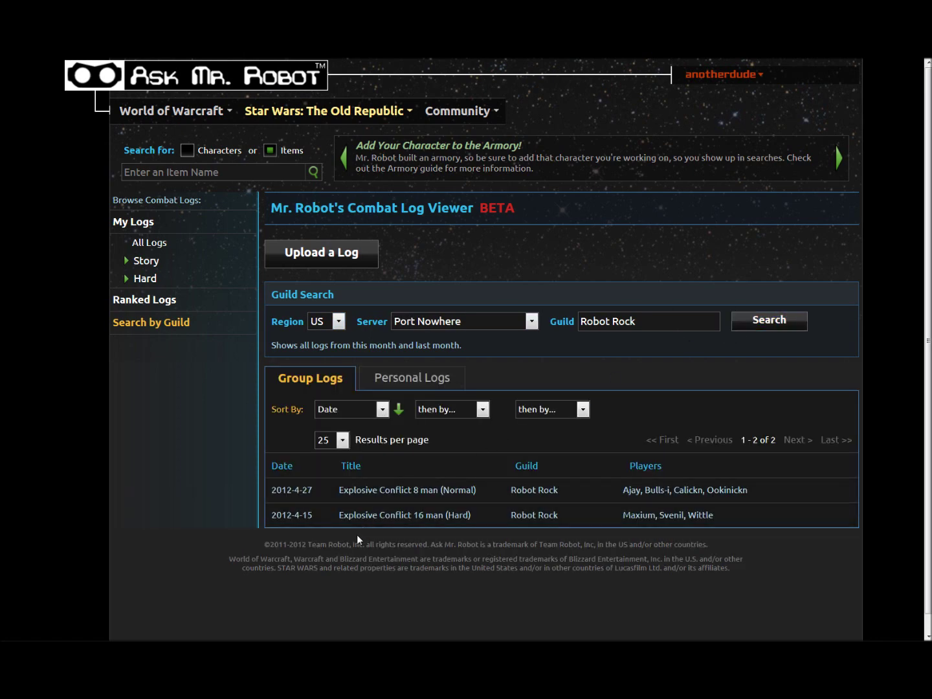
click(387, 382)
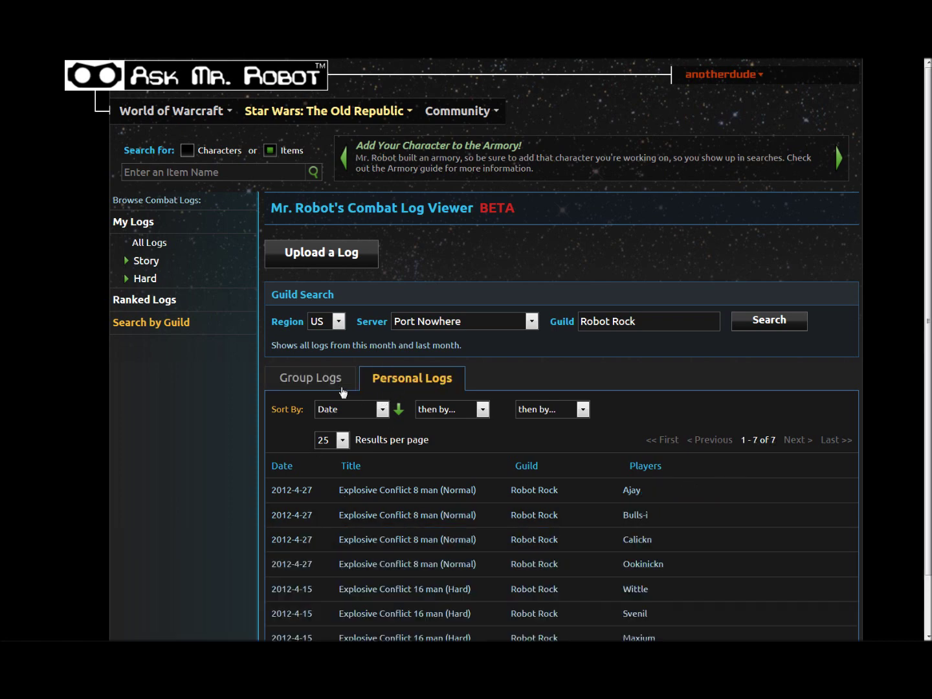
click(329, 383)
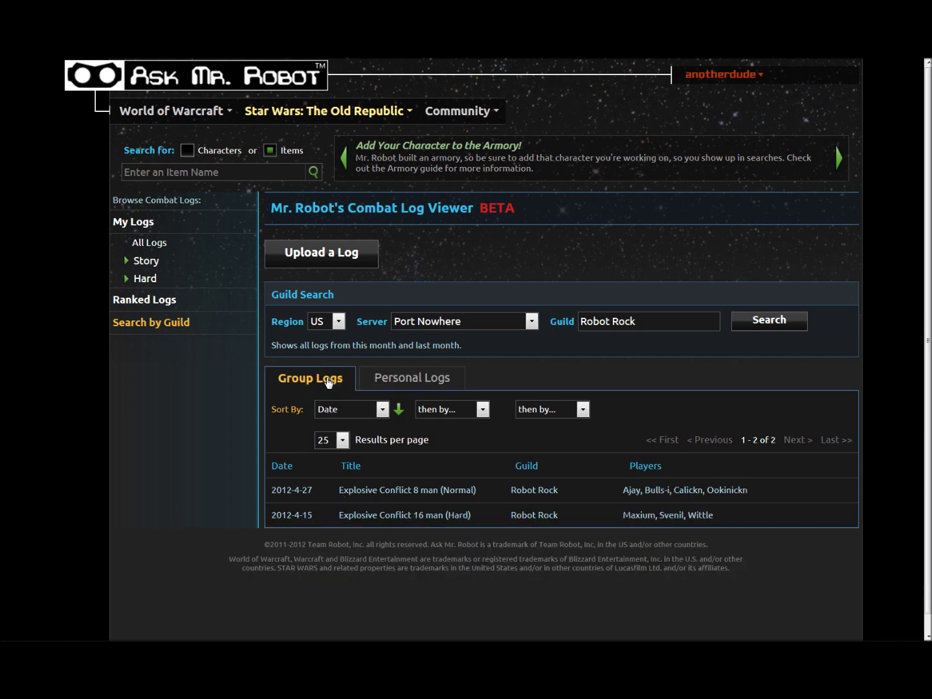